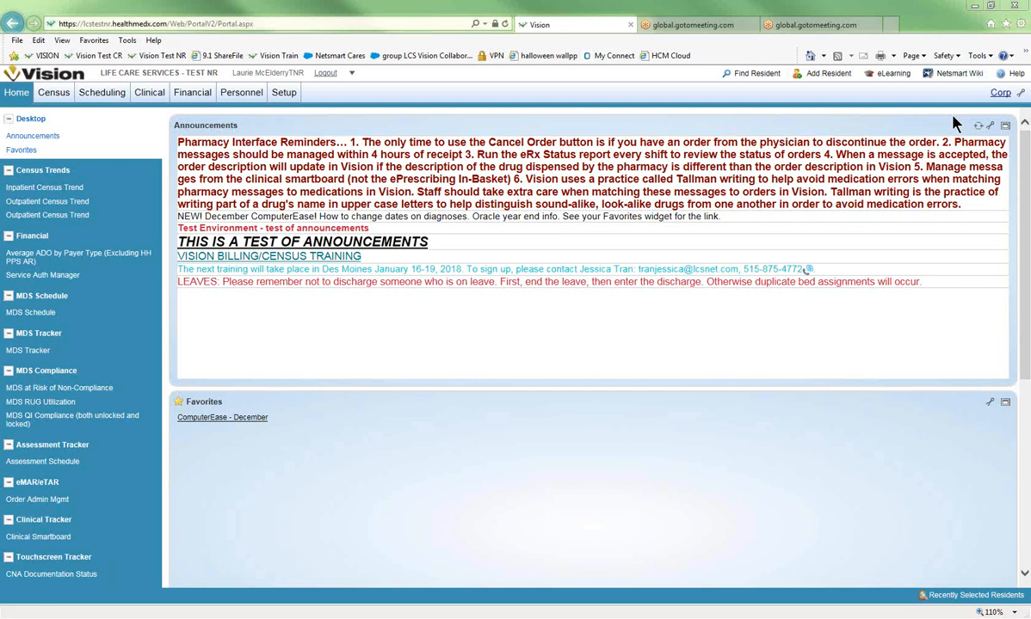
- Open the financial Resident Review and set its organization filter to HC-AAA
left_click(205, 97)
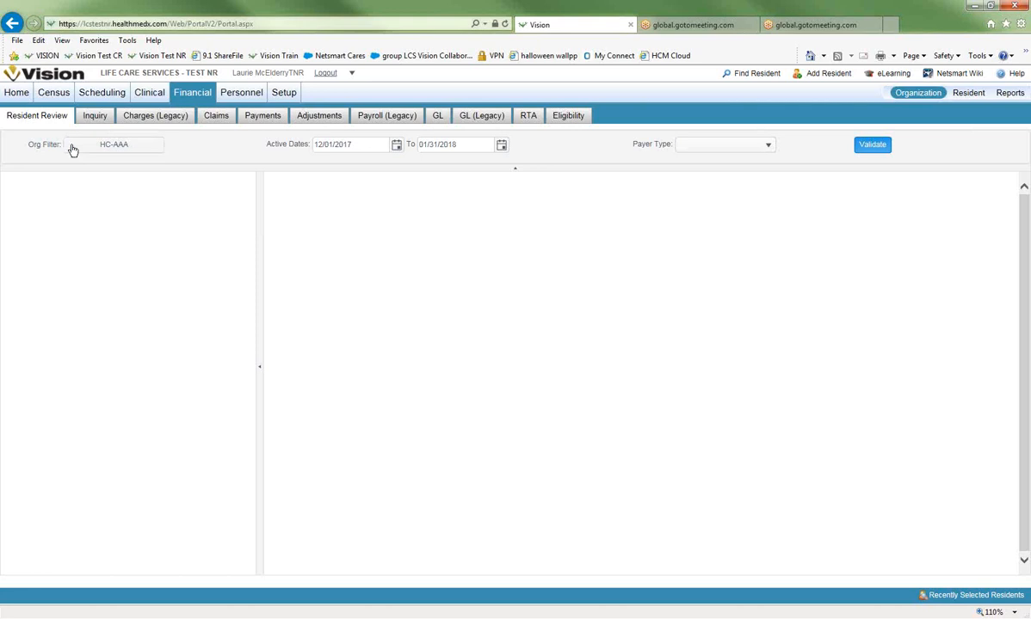
left_click(92, 159)
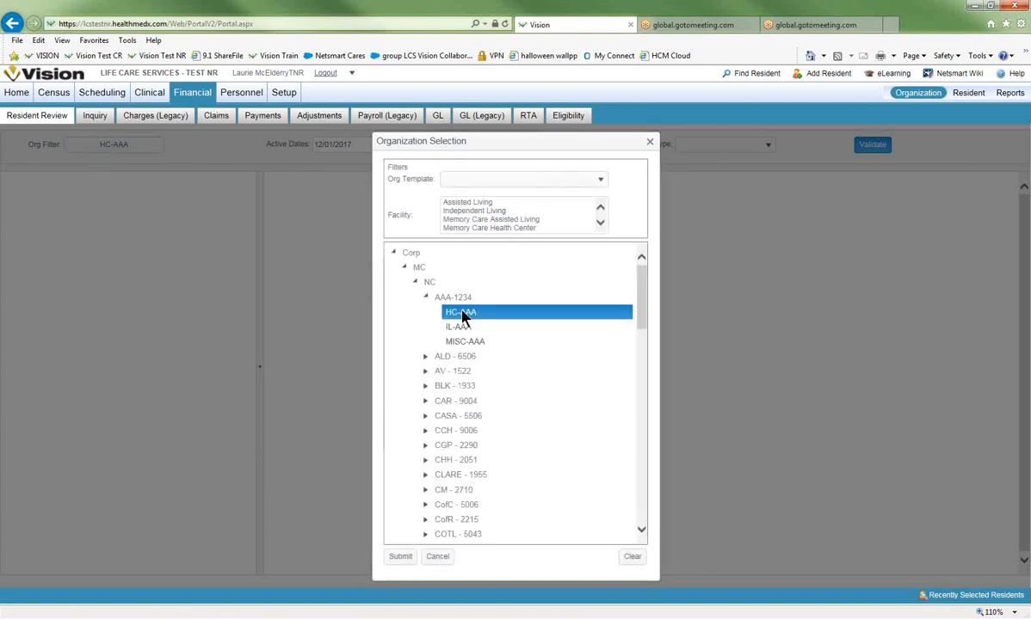
left_click(401, 557)
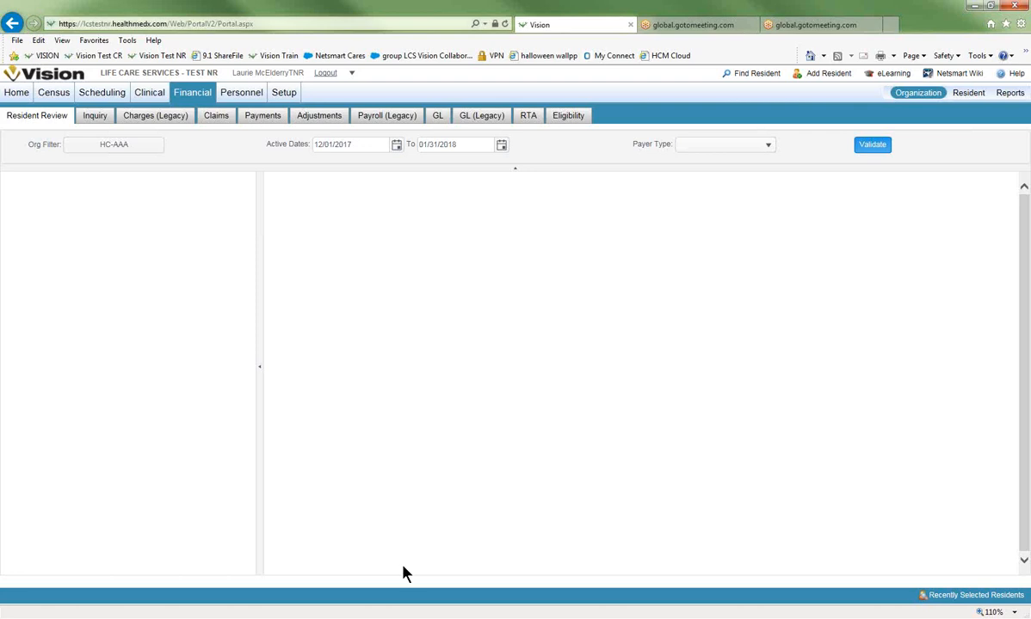
- Set the active dates to start on 01/01/2018, leave the payer type blank, and validate the residents
left_click(395, 146)
left_click(432, 163)
left_click(341, 199)
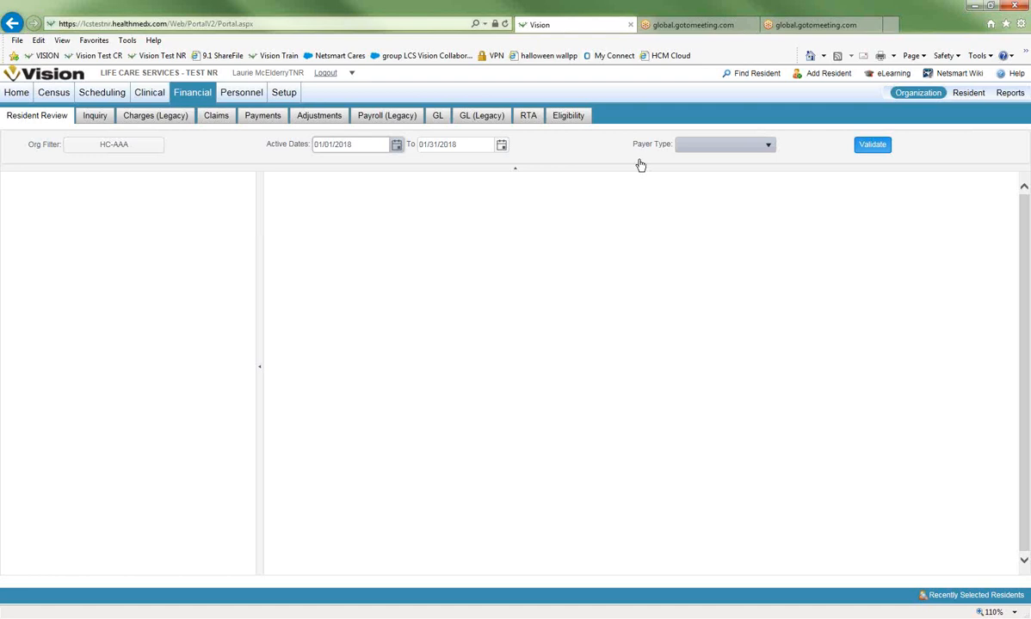
left_click(725, 144)
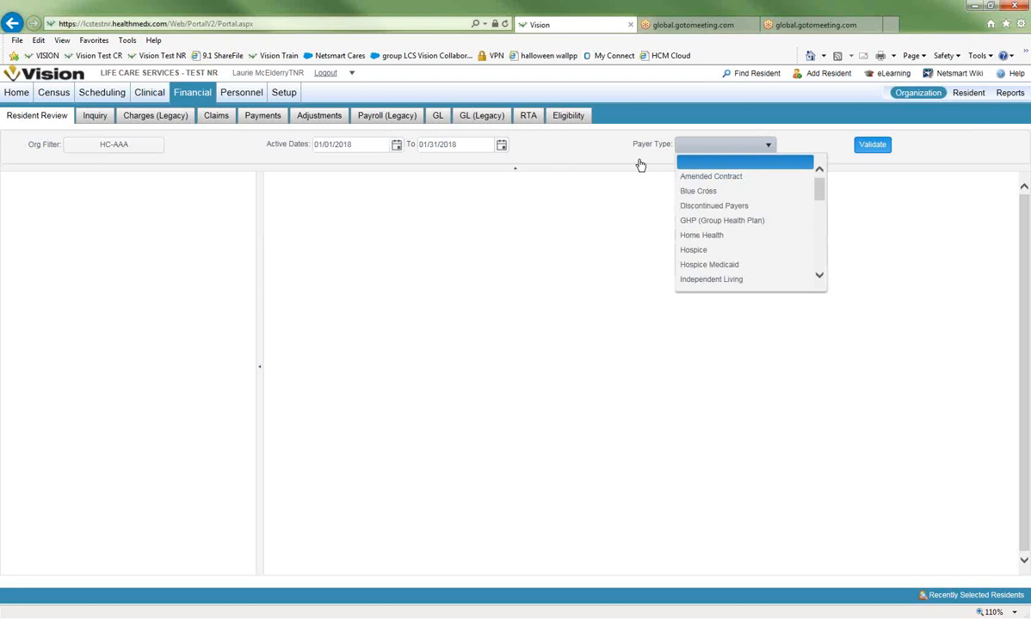
left_click_drag(819, 194, 819, 220)
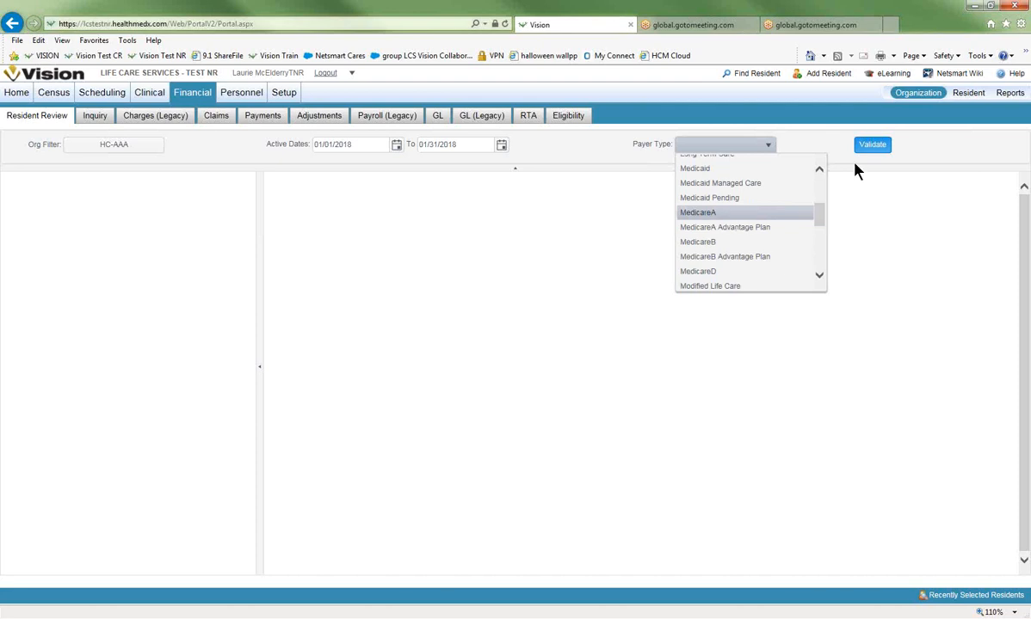
left_click(929, 154)
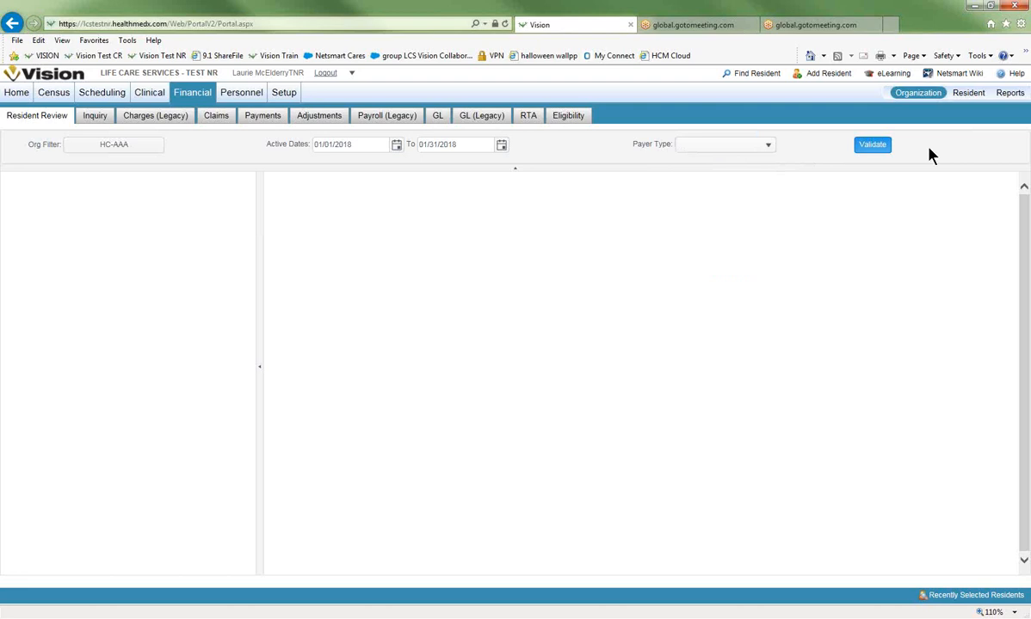
left_click(867, 155)
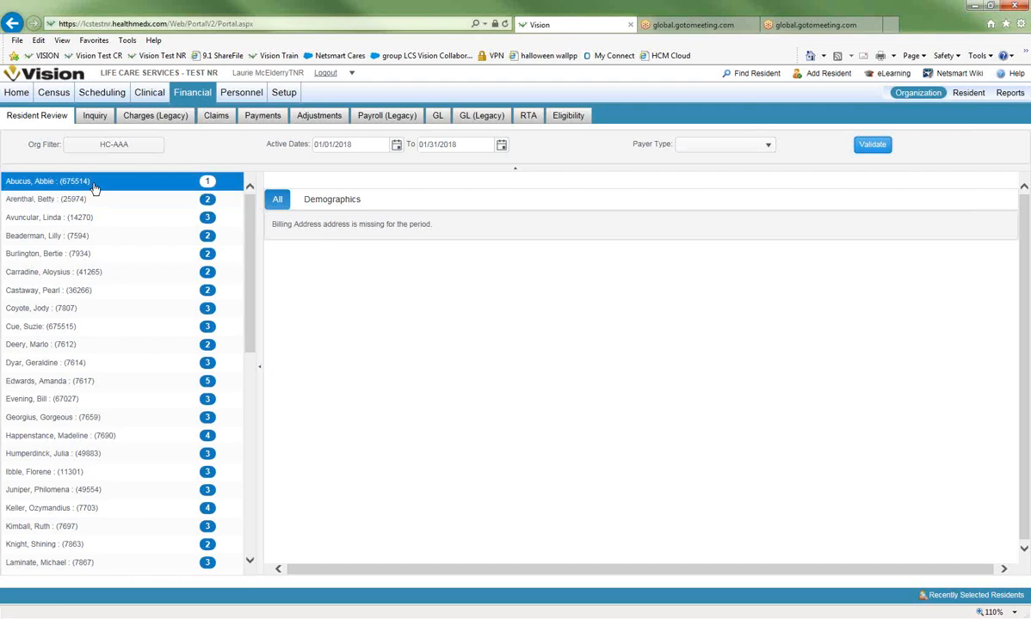
- Review the third listed resident's validation issues by Demographics and Payer/Plan category, ending with all issues shown
mouse_move(251, 219)
left_mouse_down()
mouse_move(250, 229)
mouse_move(253, 202)
left_mouse_up()
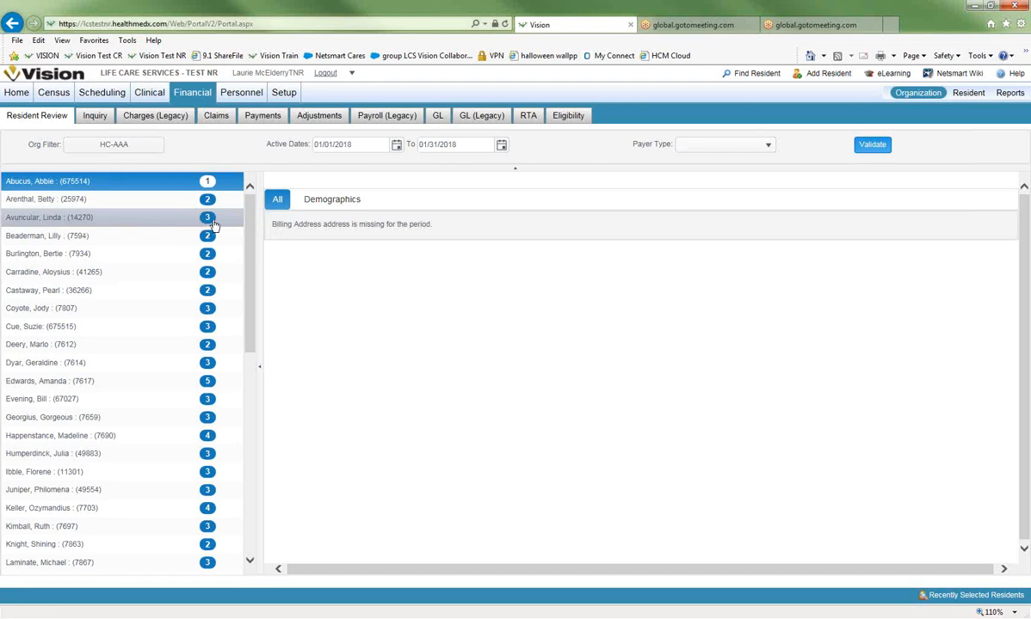
left_click(171, 225)
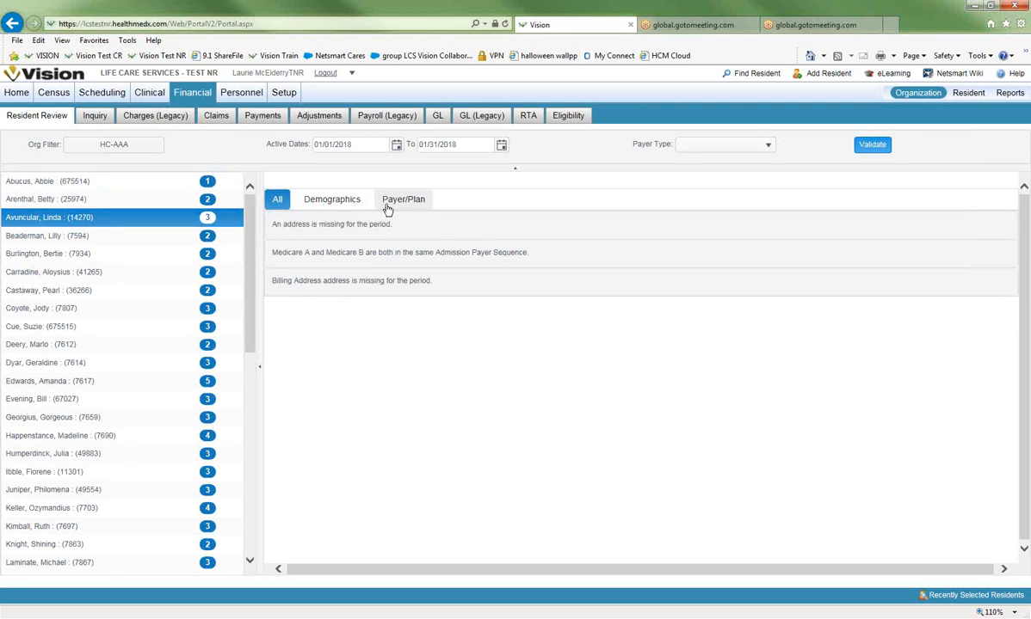
left_click(330, 200)
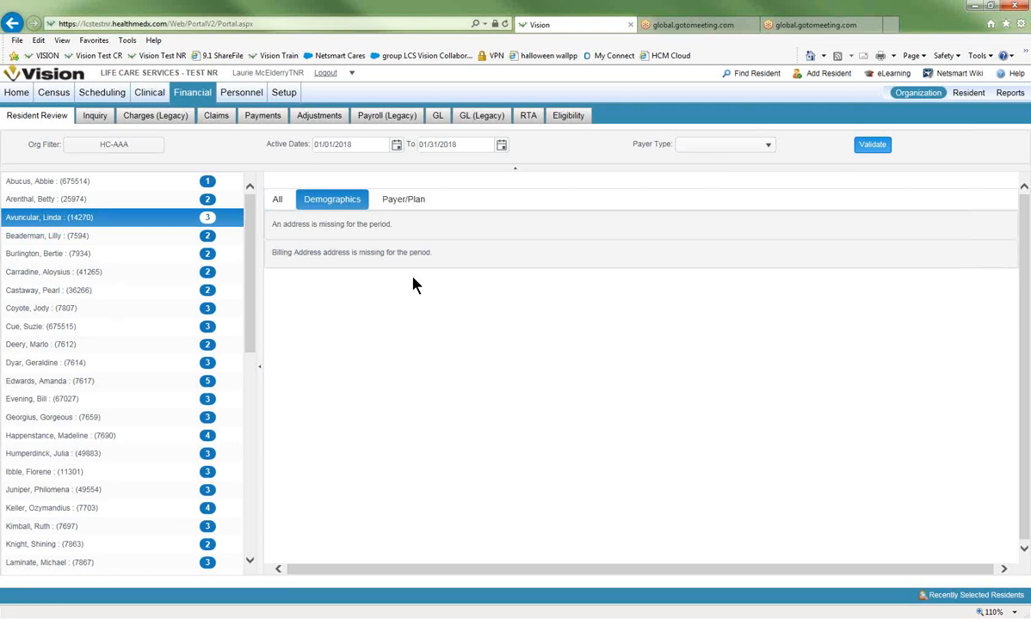
left_click(403, 201)
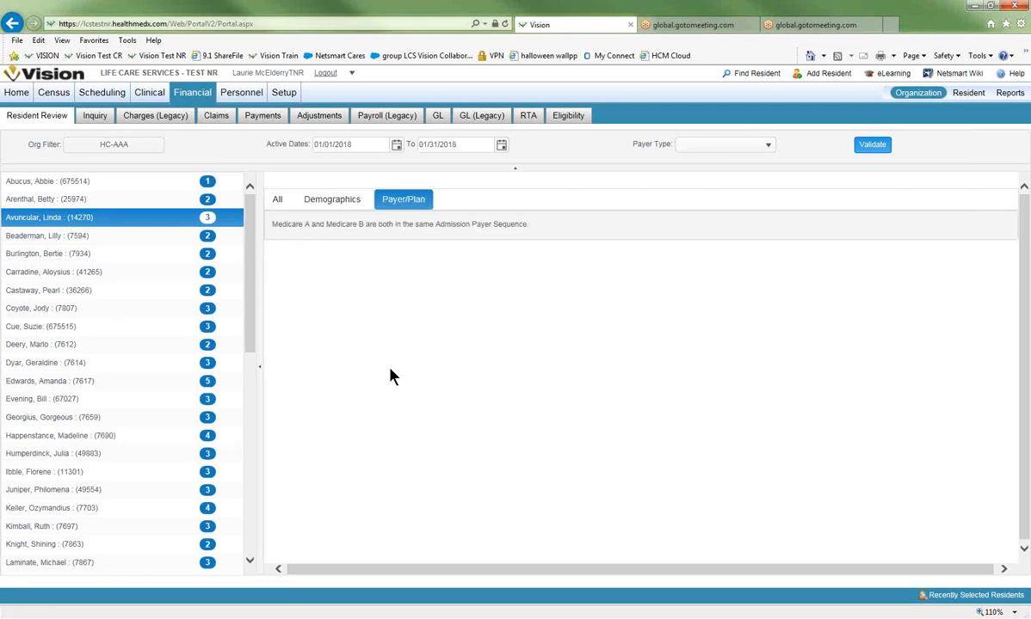
left_click(278, 204)
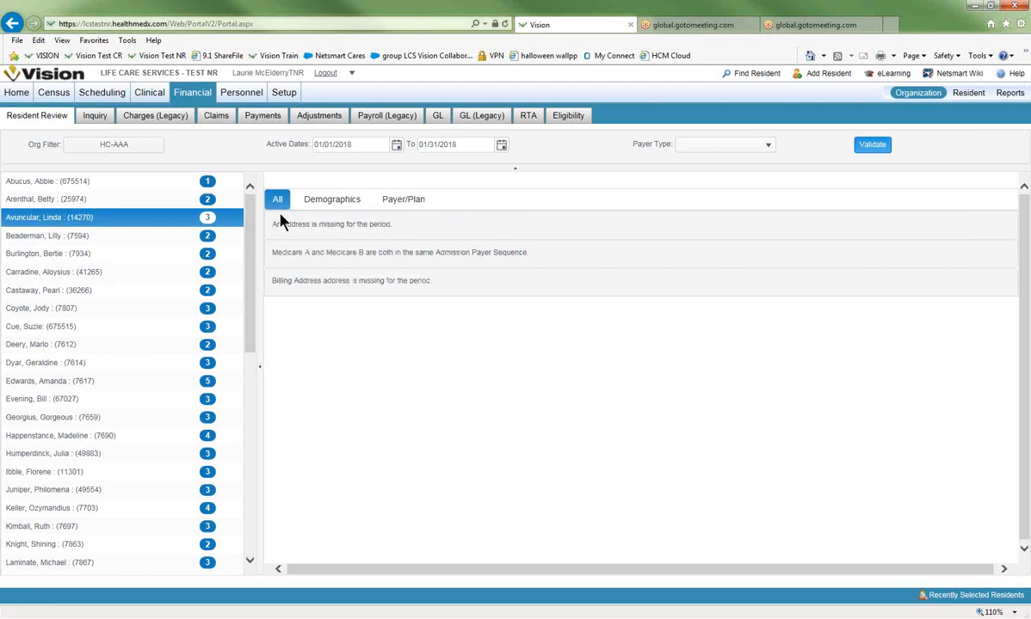
- Open the resident's demographics from the missing address issue and view the Face Sheet
left_click(325, 225)
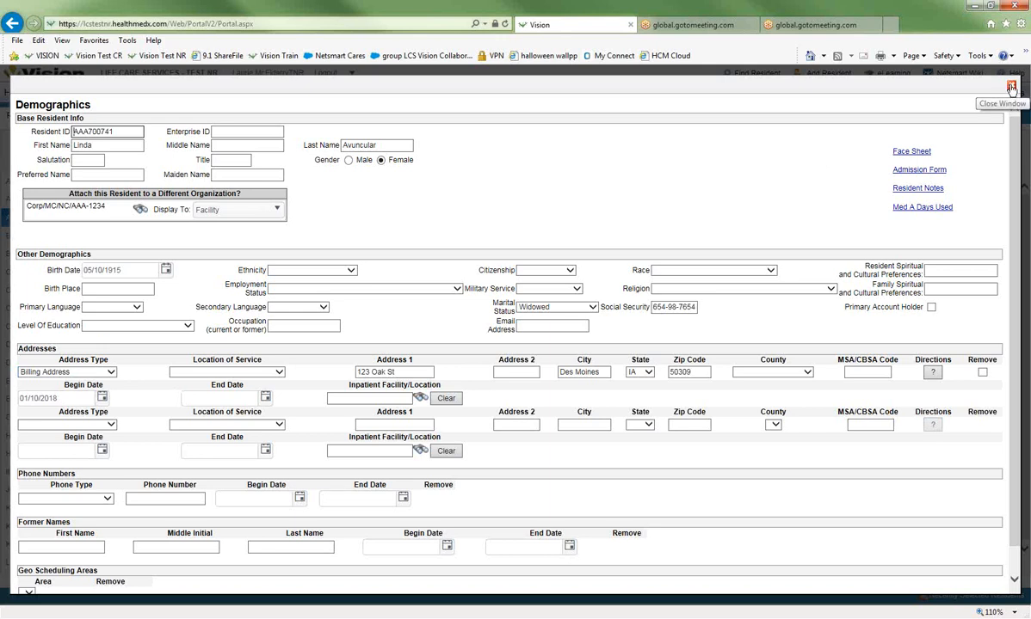
left_click(898, 150)
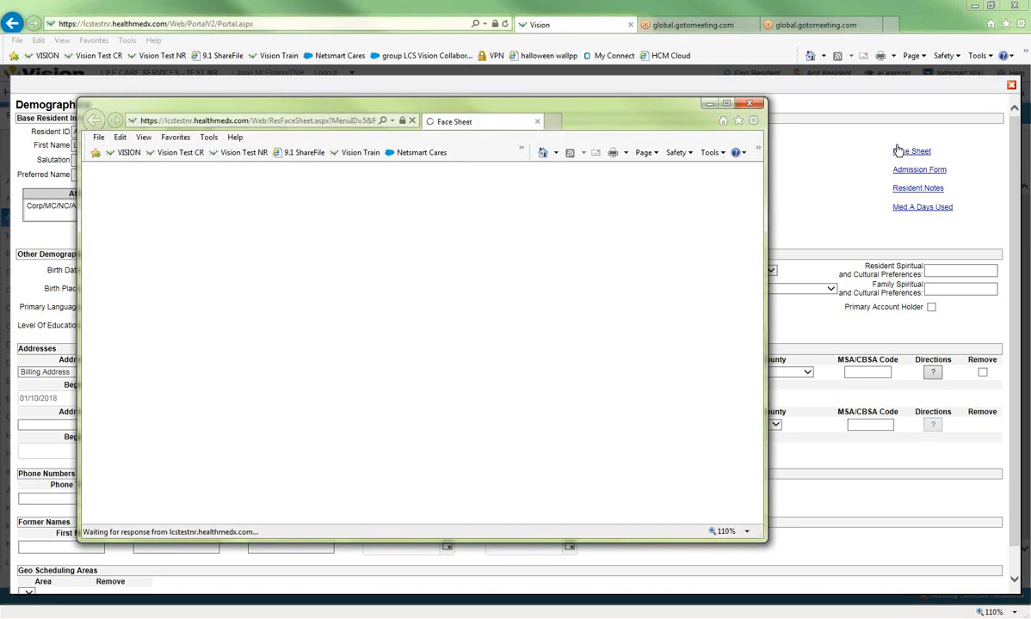
left_click(727, 105)
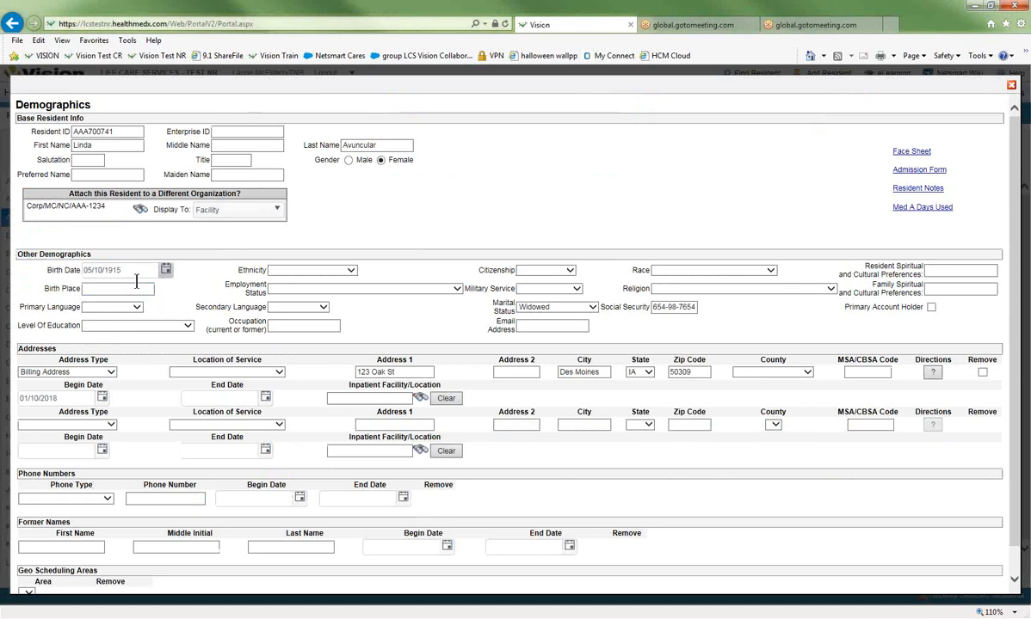
- Set the billing address begin date to 01/05/2018, submit the demographics and close them
left_click(63, 397)
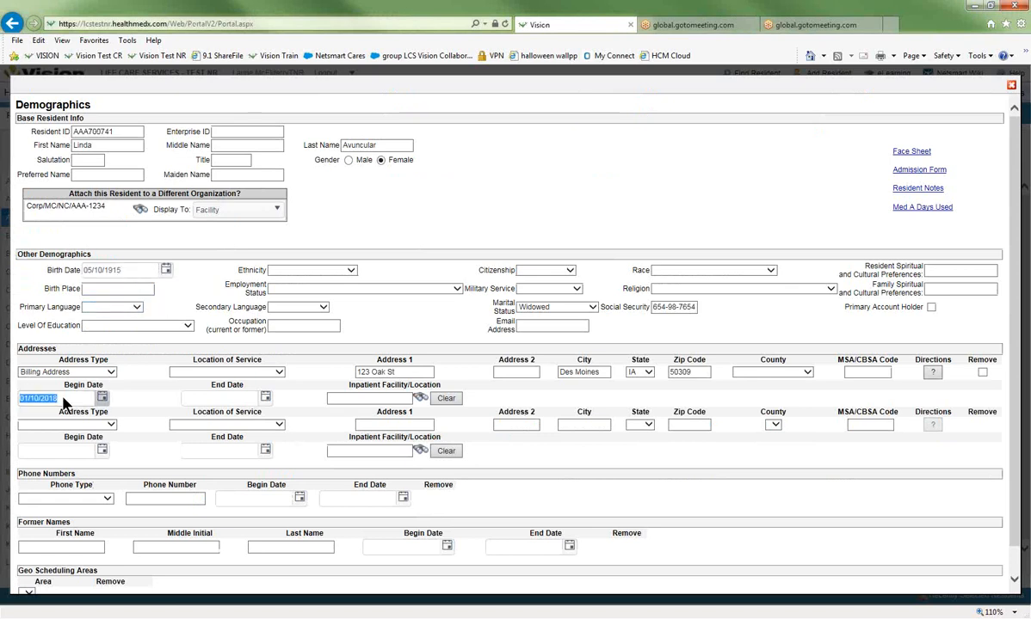
type("01/05/18")
left_click(449, 206)
scroll(448, 214, "down", 1)
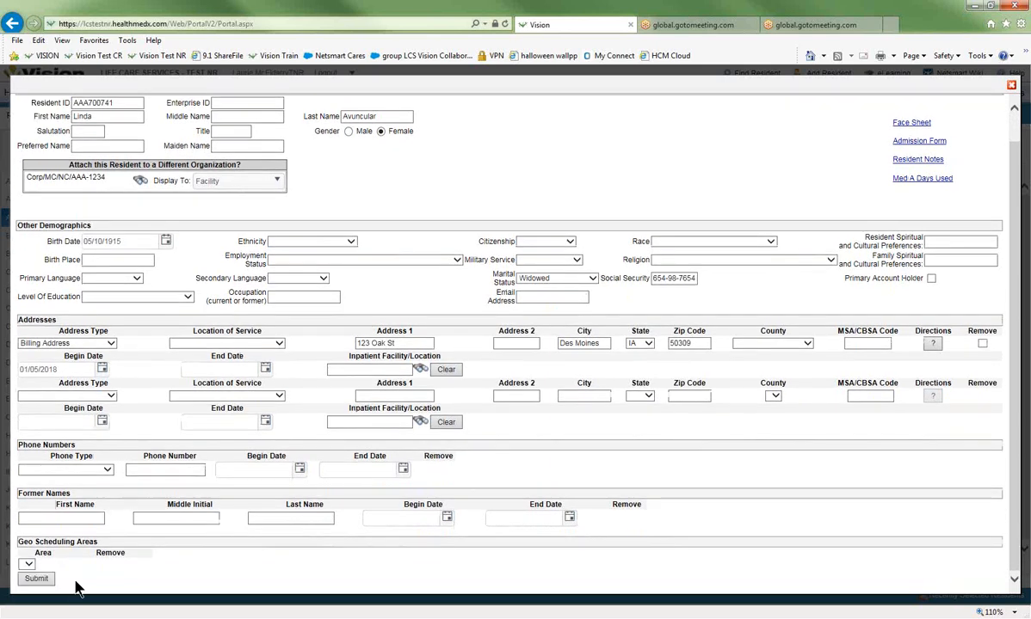
left_click(35, 581)
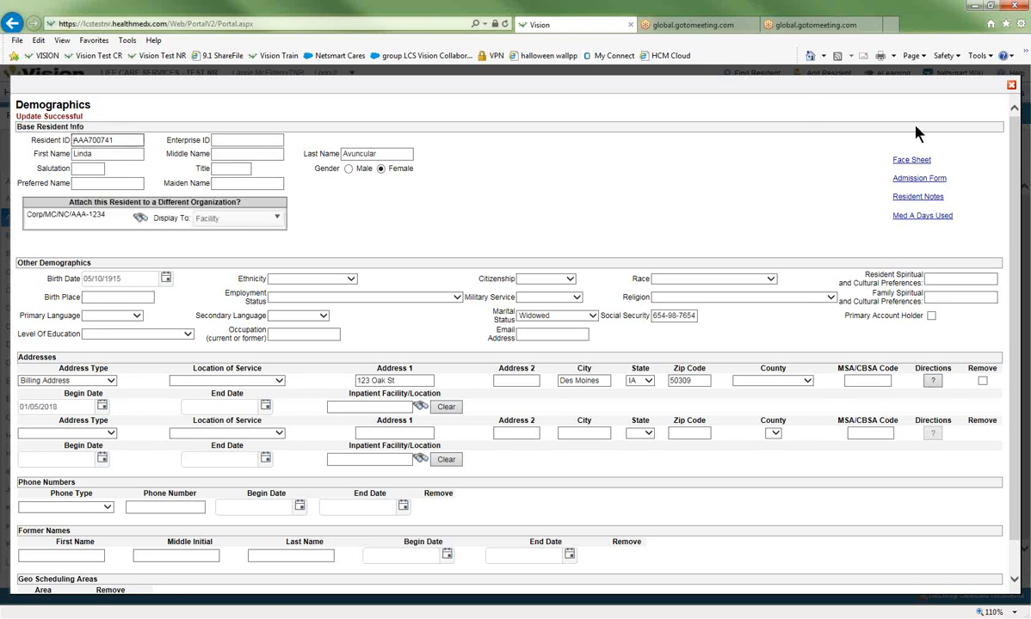
left_click(1013, 85)
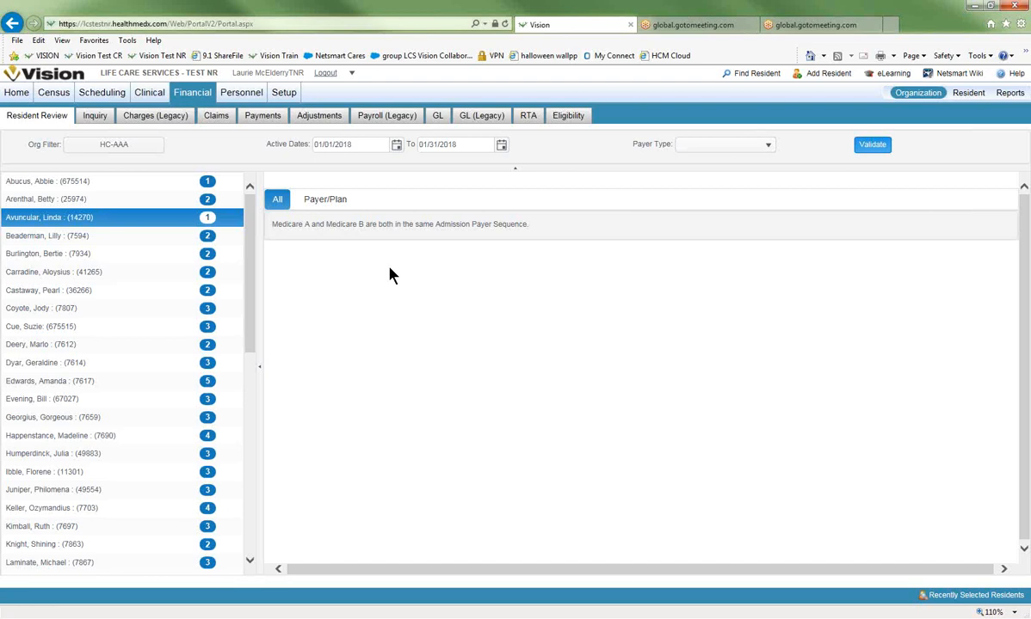
- From the Medicare A and B issue, change the secondary payer for the 01/25/2018 period to BCBS NC and submit the payers
left_click(389, 225)
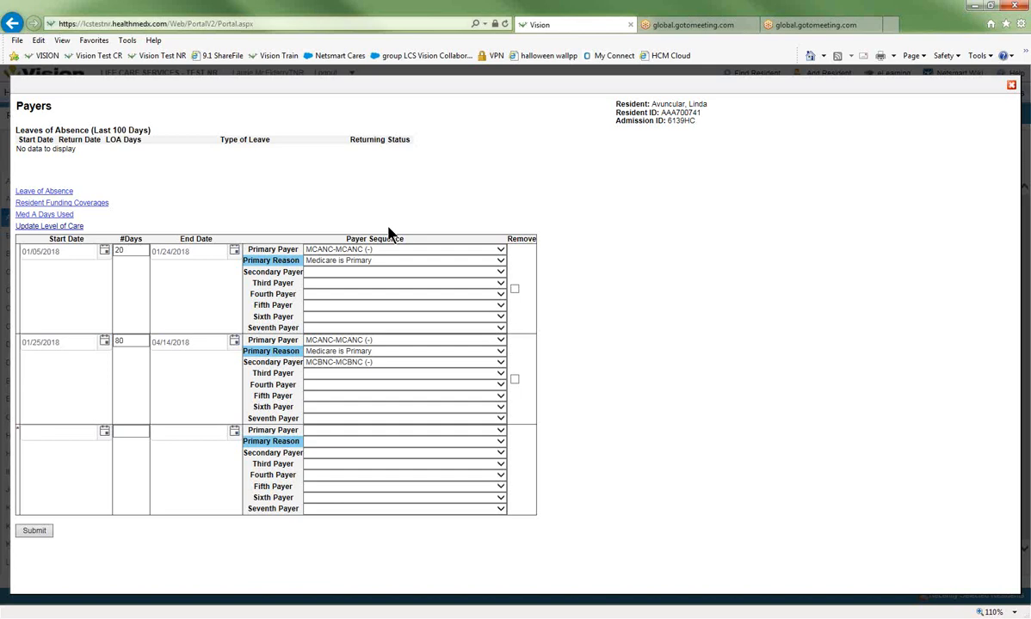
left_click(372, 364)
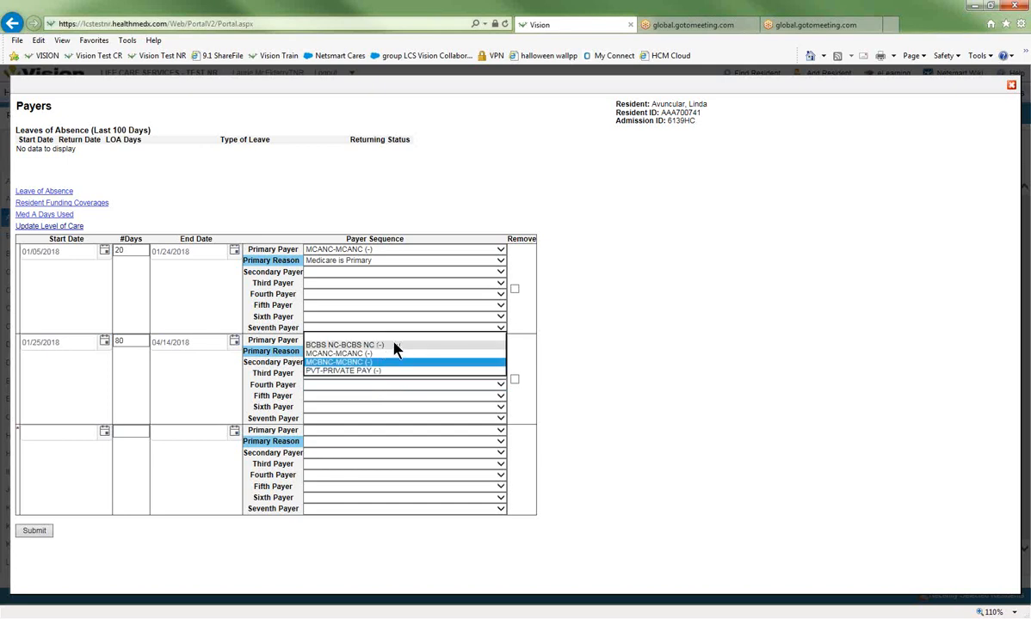
left_click(395, 346)
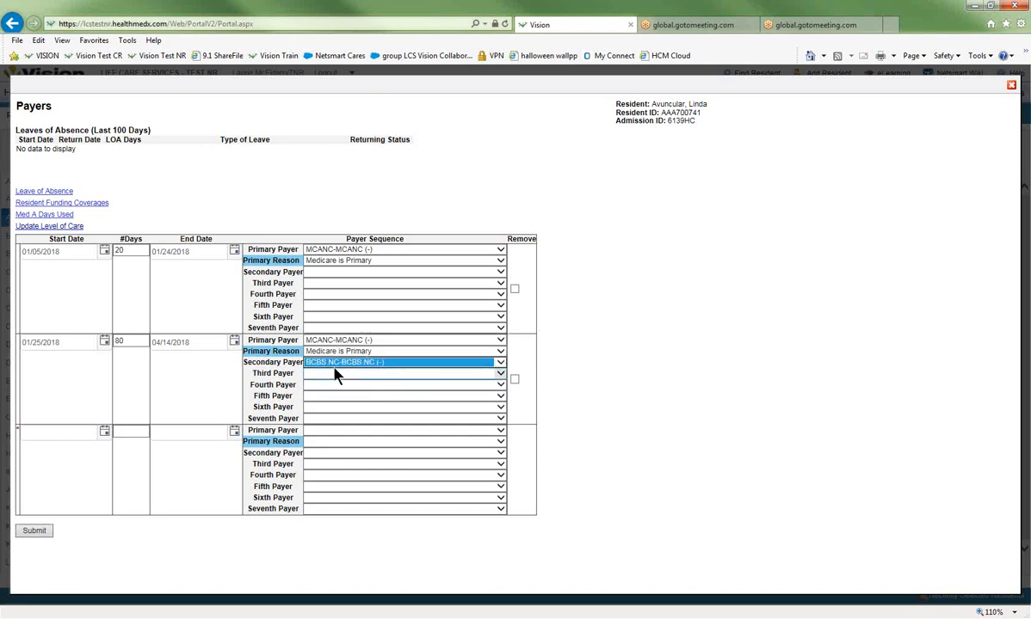
left_click(34, 532)
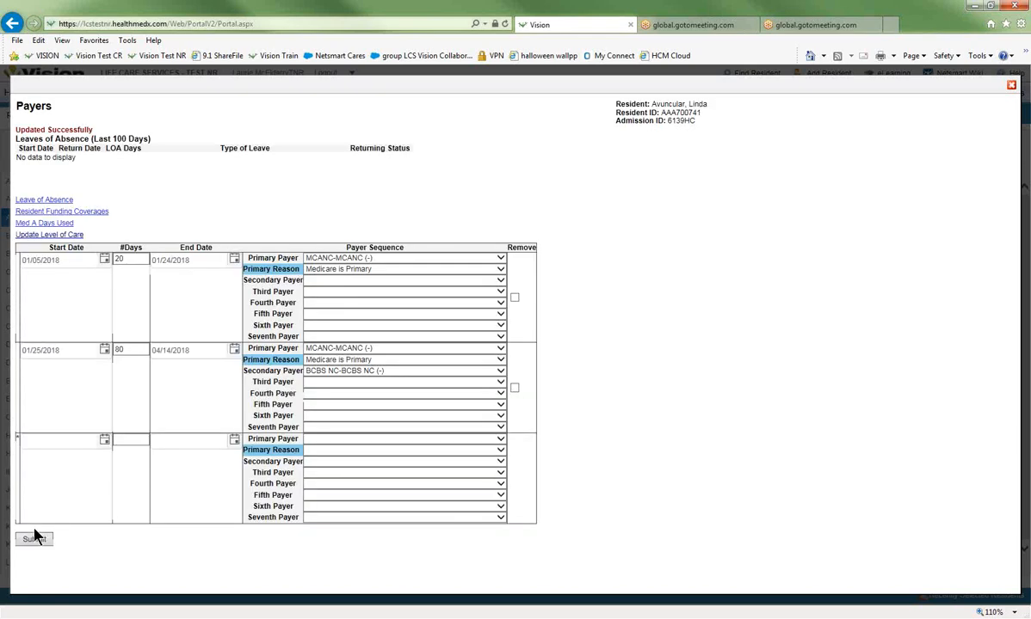
left_click(1011, 84)
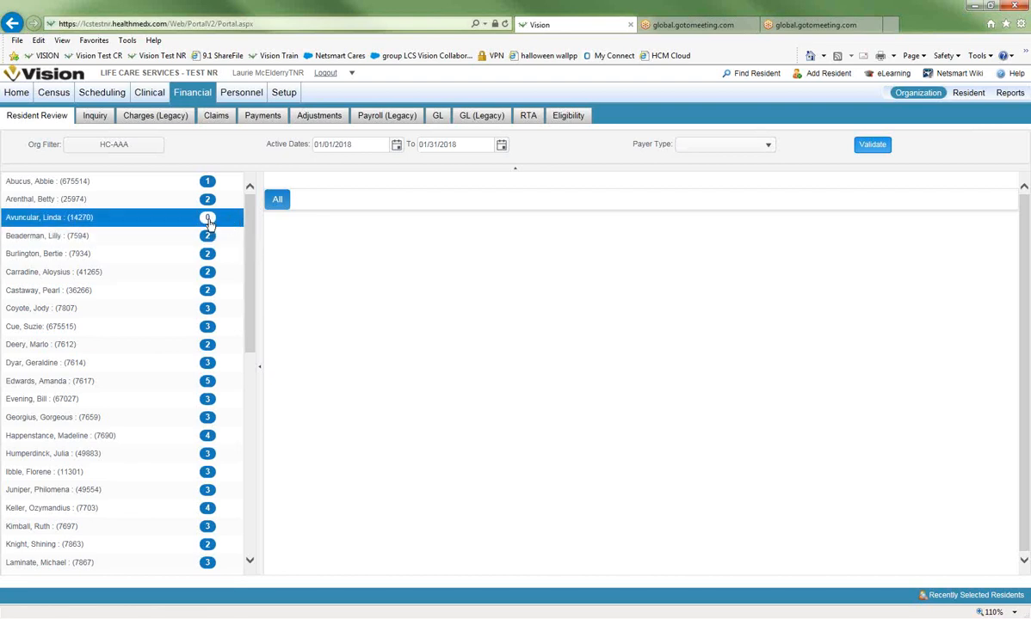
- From the second listed resident's missing birth date issue, enter the birth date and submit the demographics
left_click(75, 200)
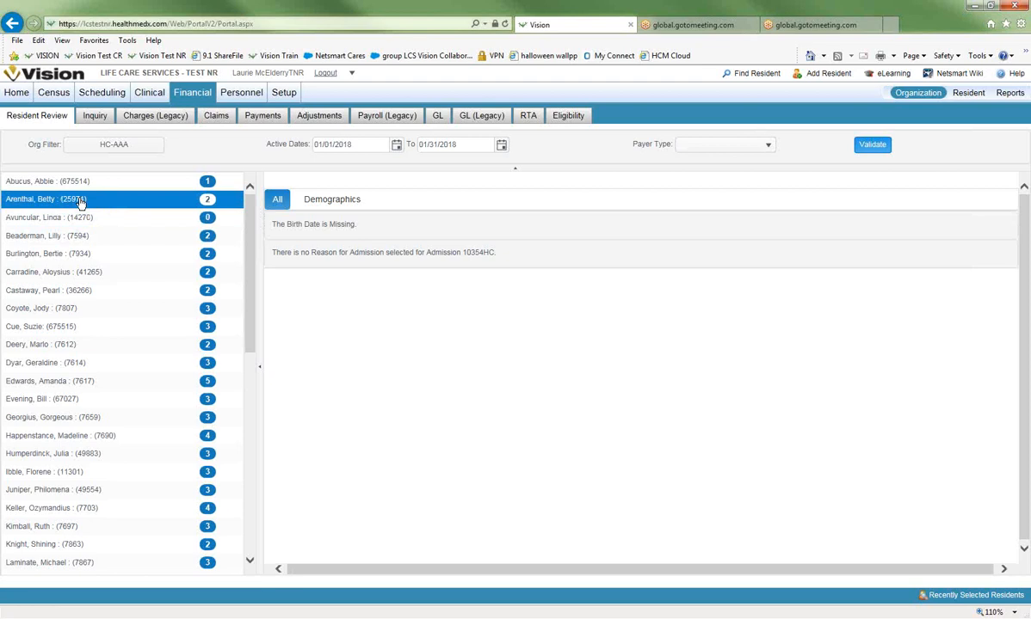
left_click(328, 229)
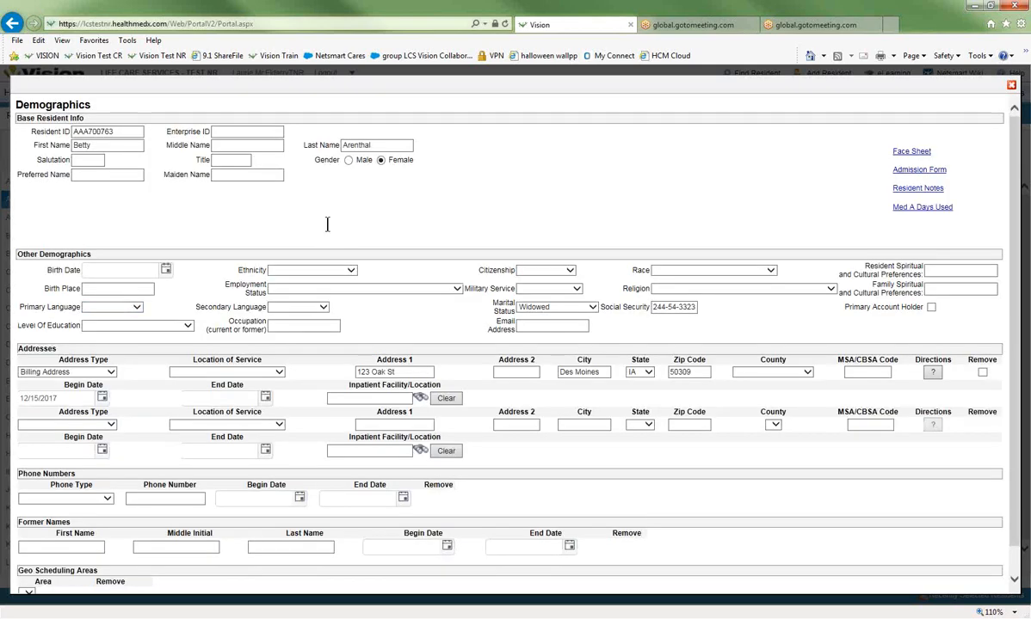
type("01/01/1935")
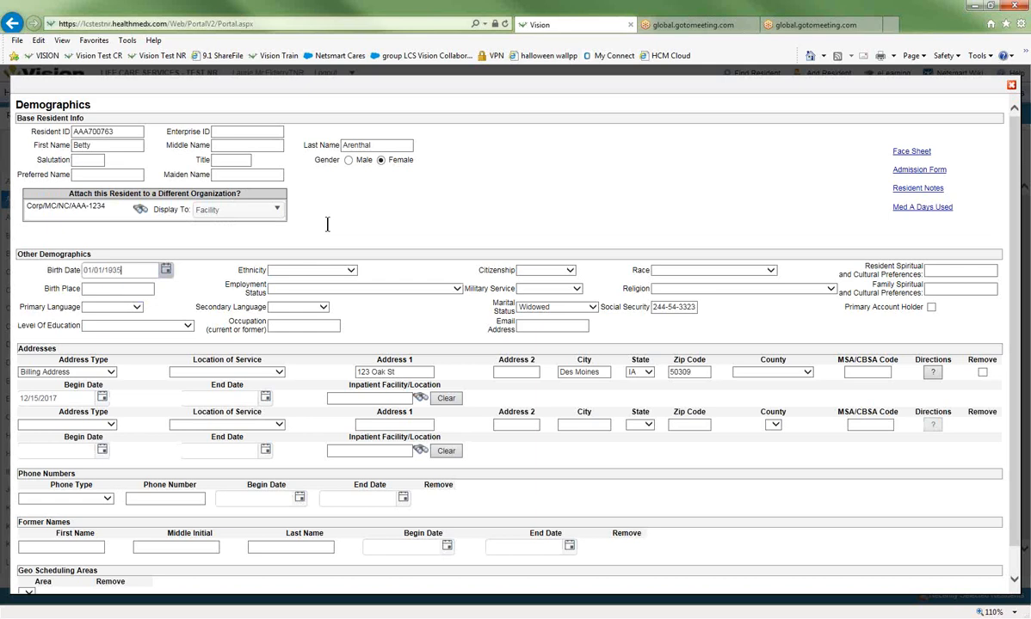
scroll(327, 223, "down", 1)
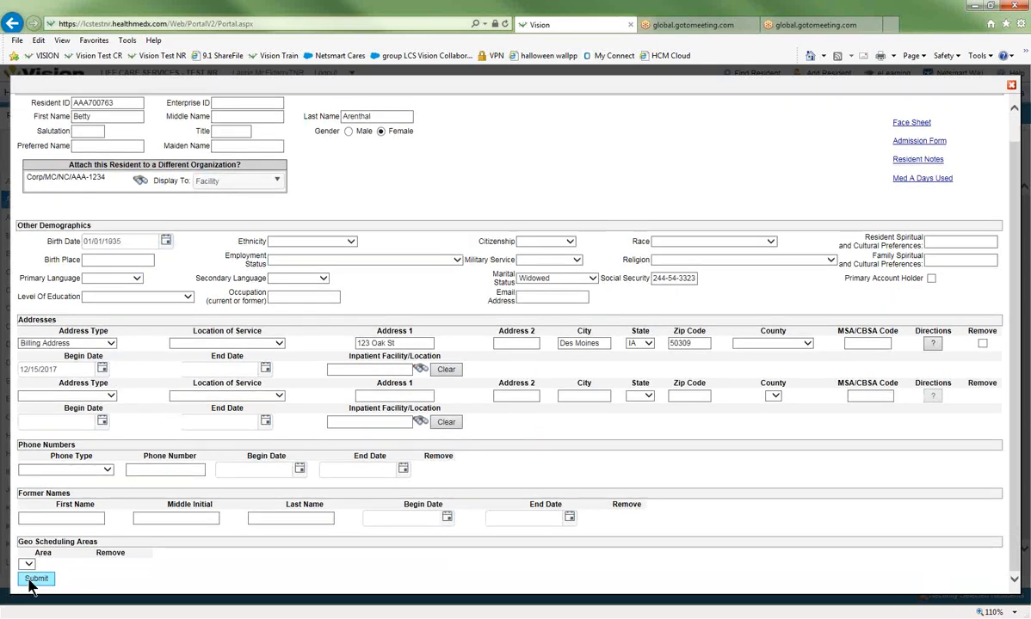
left_click(36, 579)
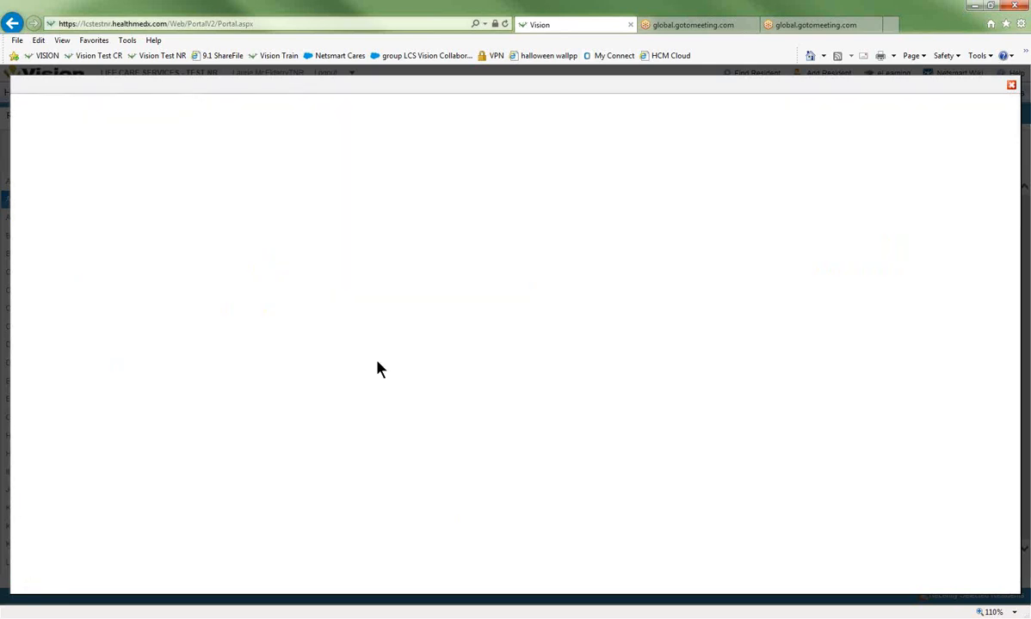
left_click(1011, 85)
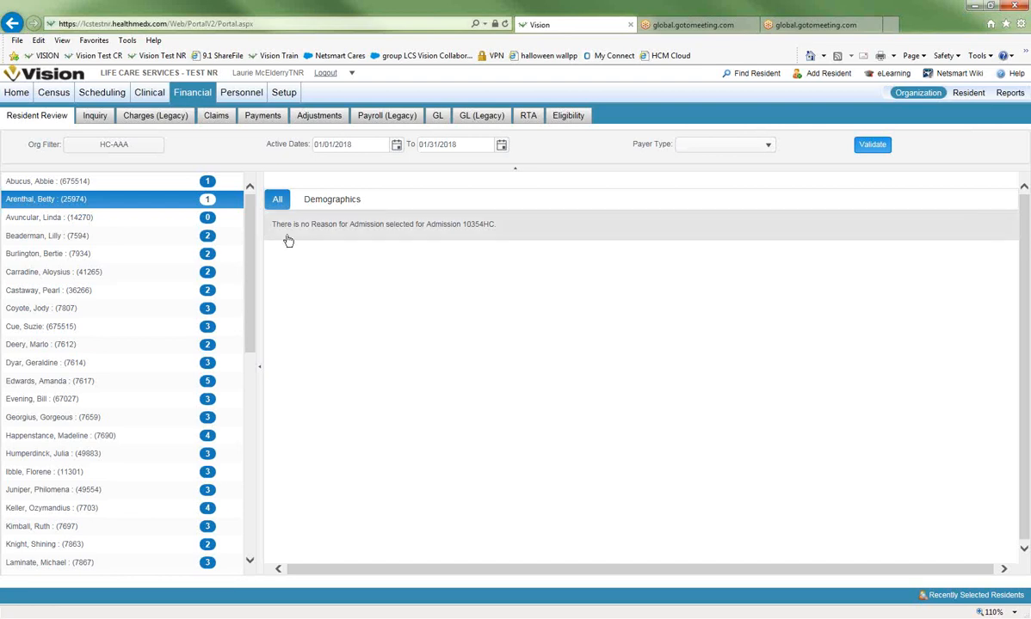
- Open the missing admission reason issue, set Reason for Admission to Elective, and save the admission
left_click(394, 233)
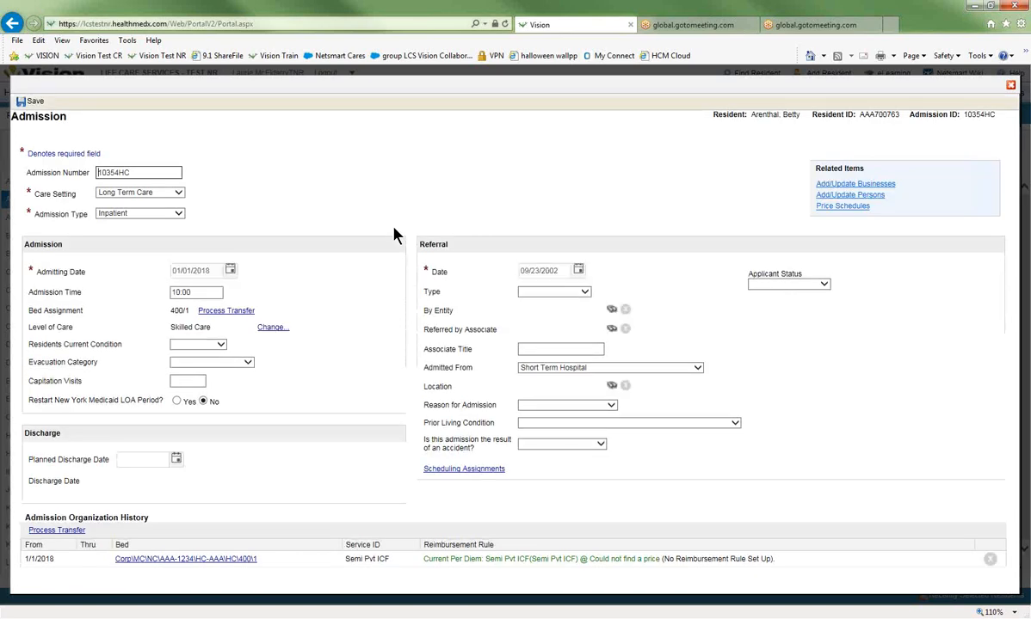
left_click(611, 406)
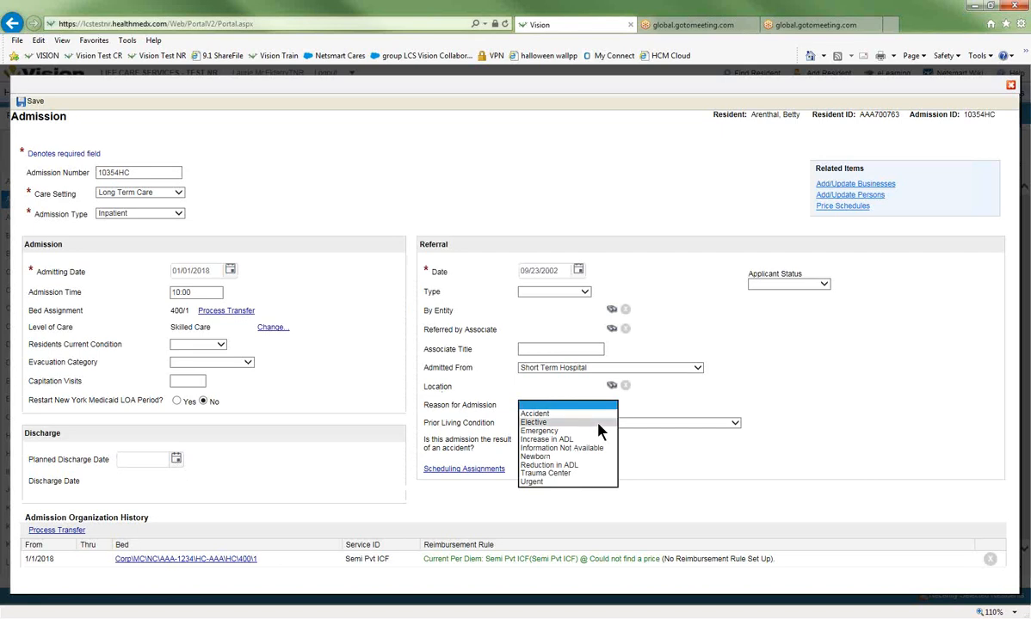
left_click(600, 431)
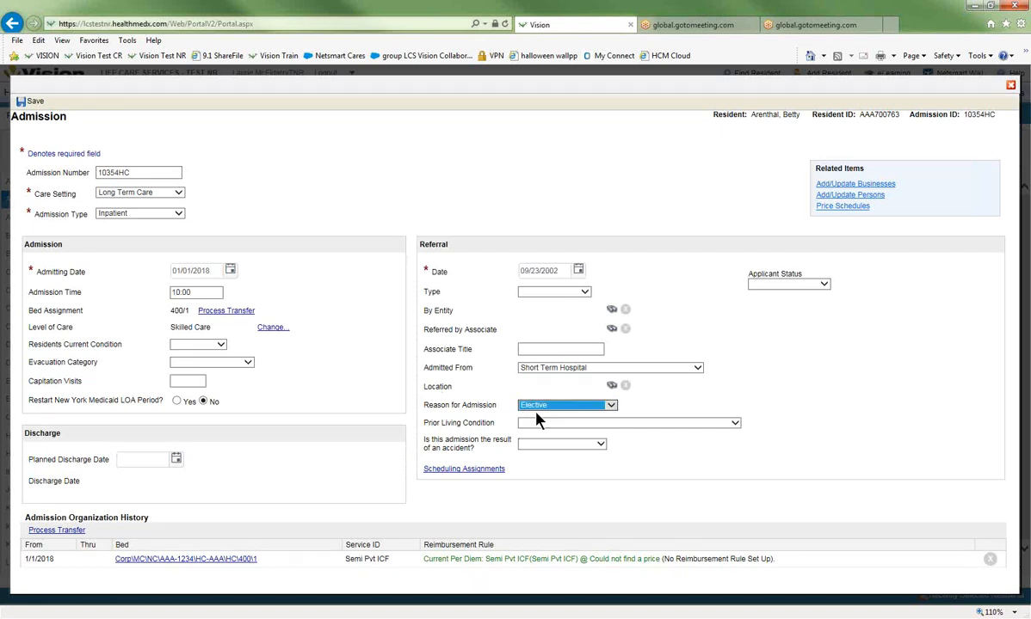
left_click(31, 102)
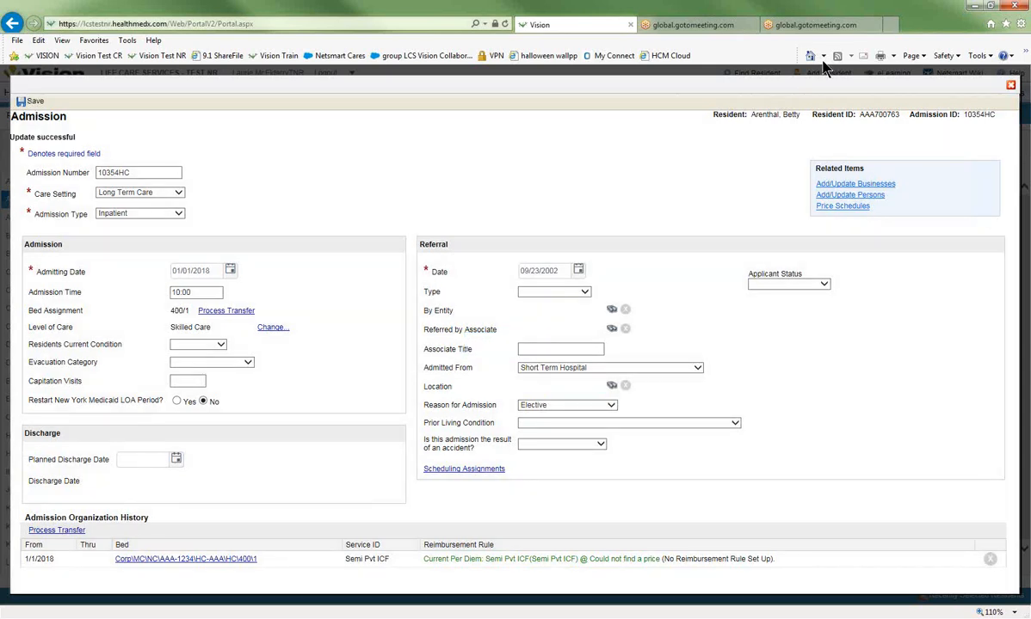
- Close the admission record and reload Resident Review by switching to Claims and back
left_click(1007, 87)
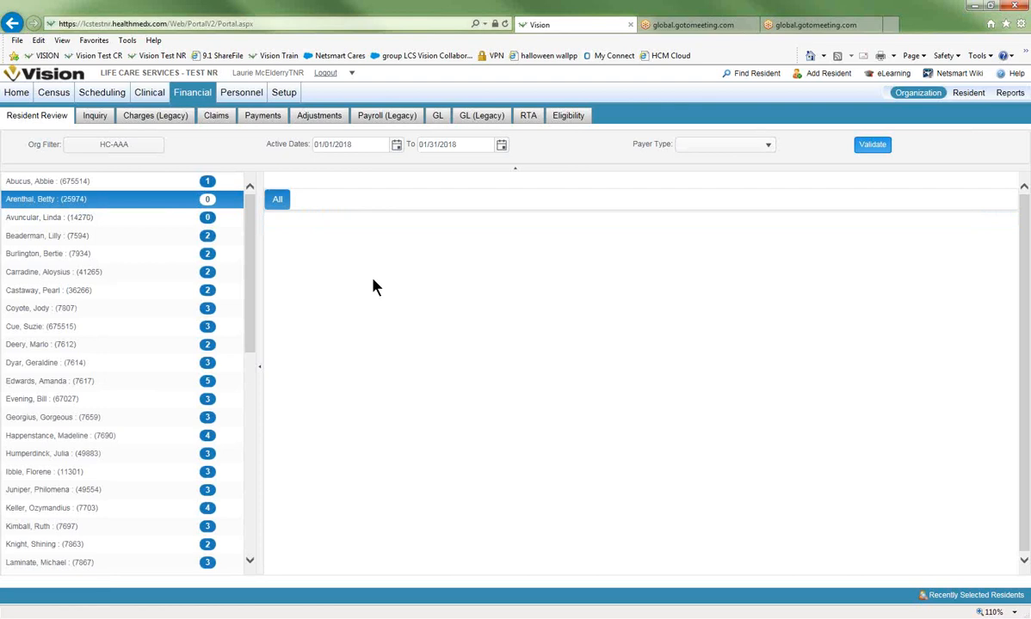
left_click(216, 129)
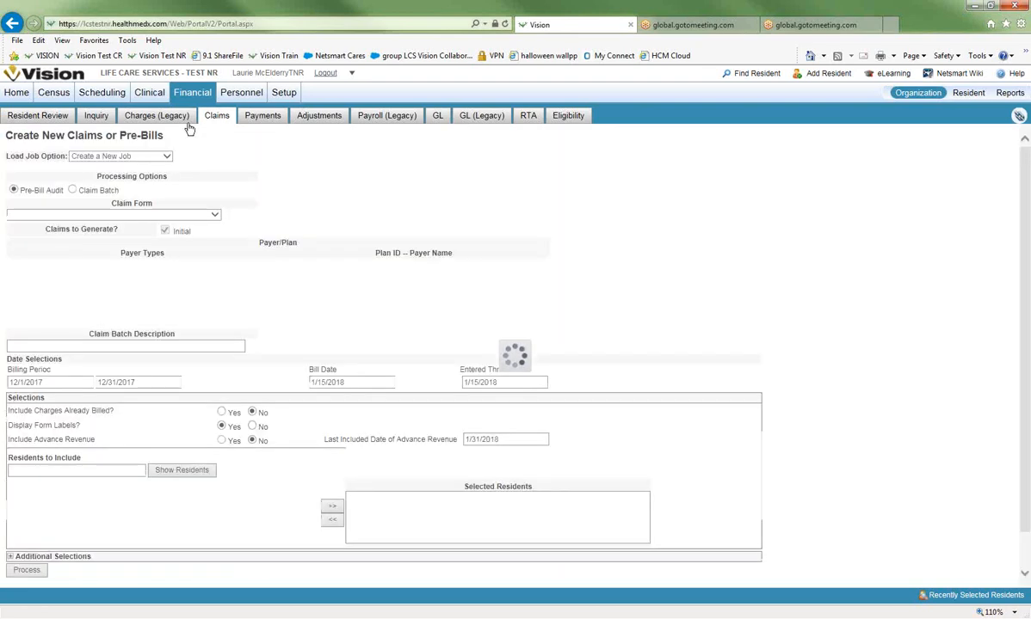
left_click(41, 118)
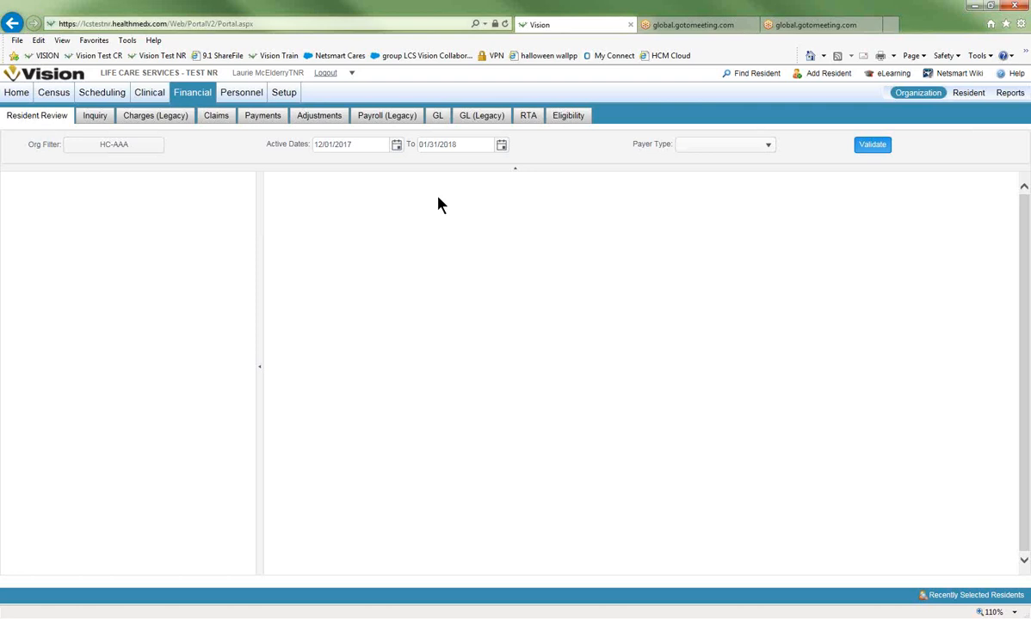
- Set the active dates' start to 01/01/2018, validate the HC-AAA residents again, and return to the home page
left_click(353, 147)
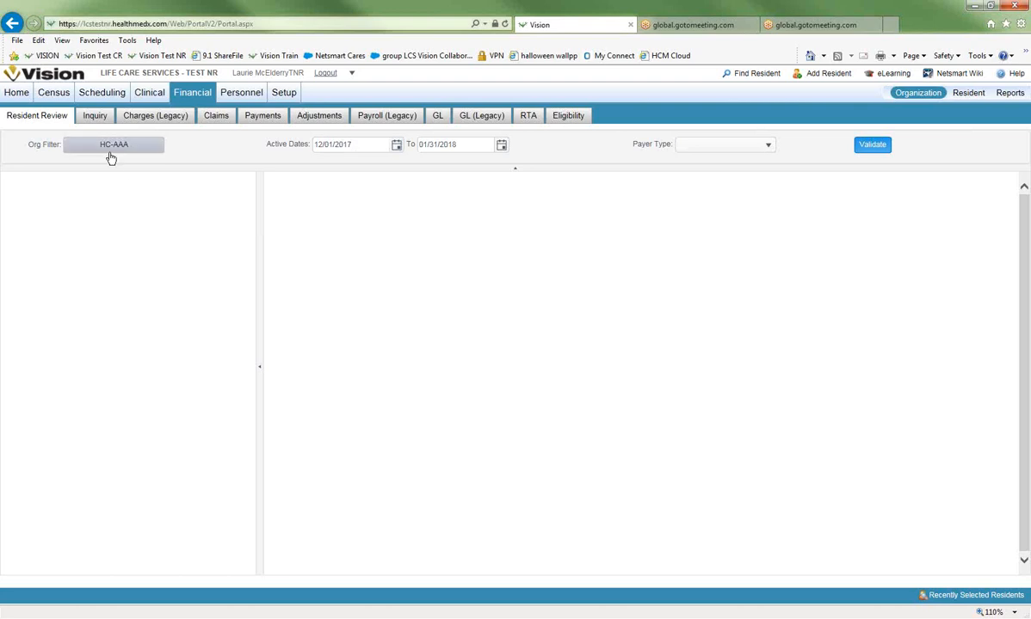
triple_click(368, 144)
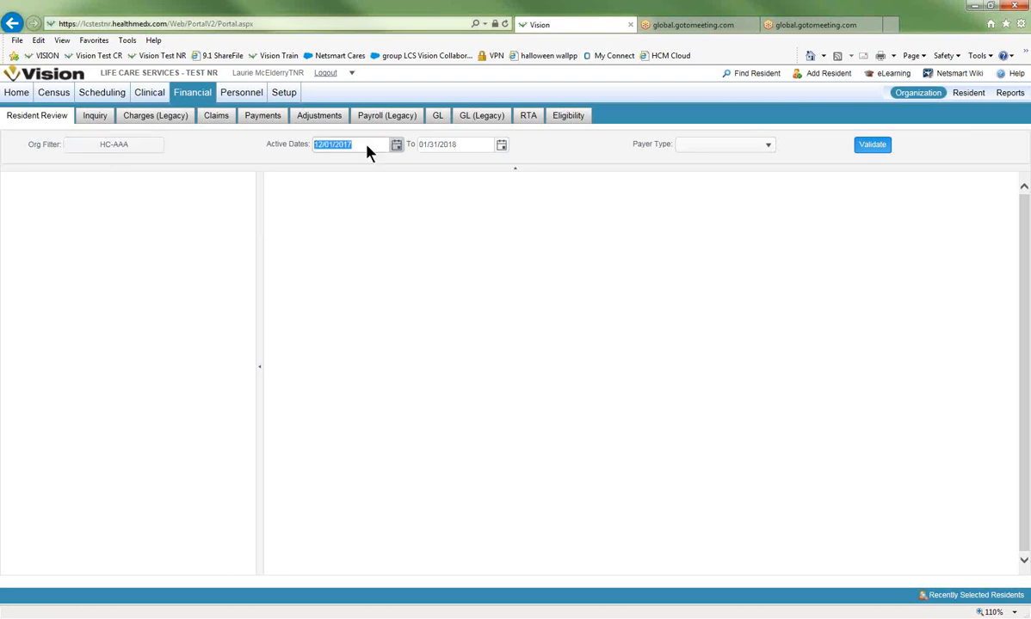
type("010118")
left_click(871, 144)
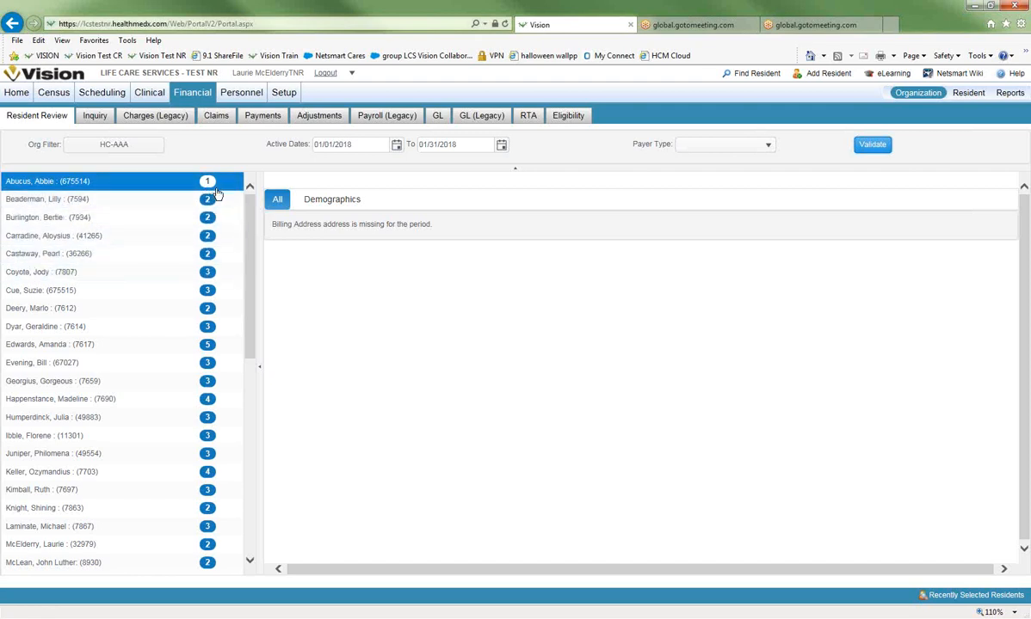
left_click(18, 94)
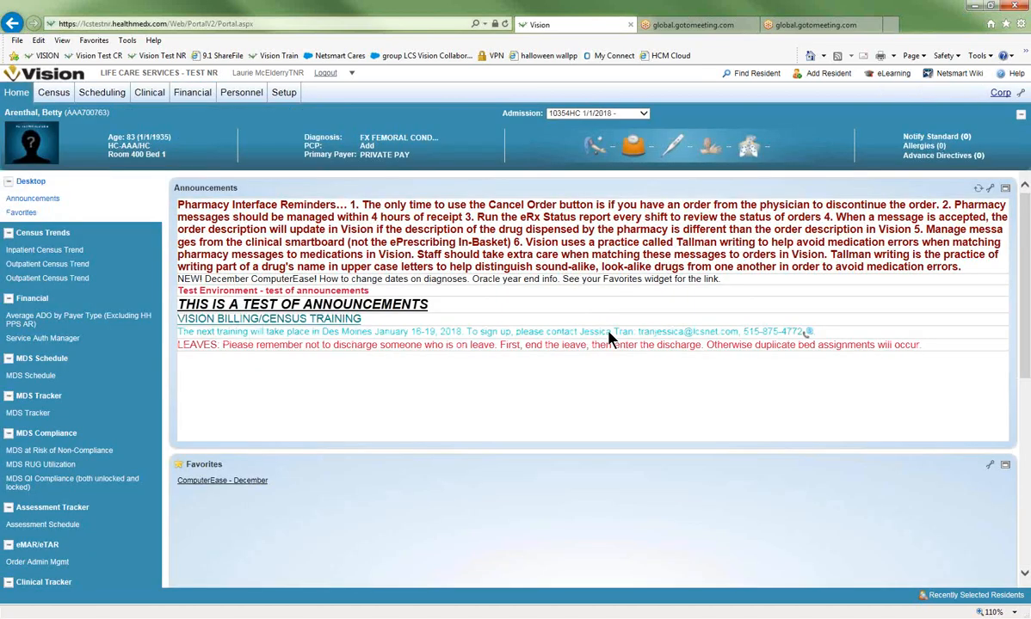